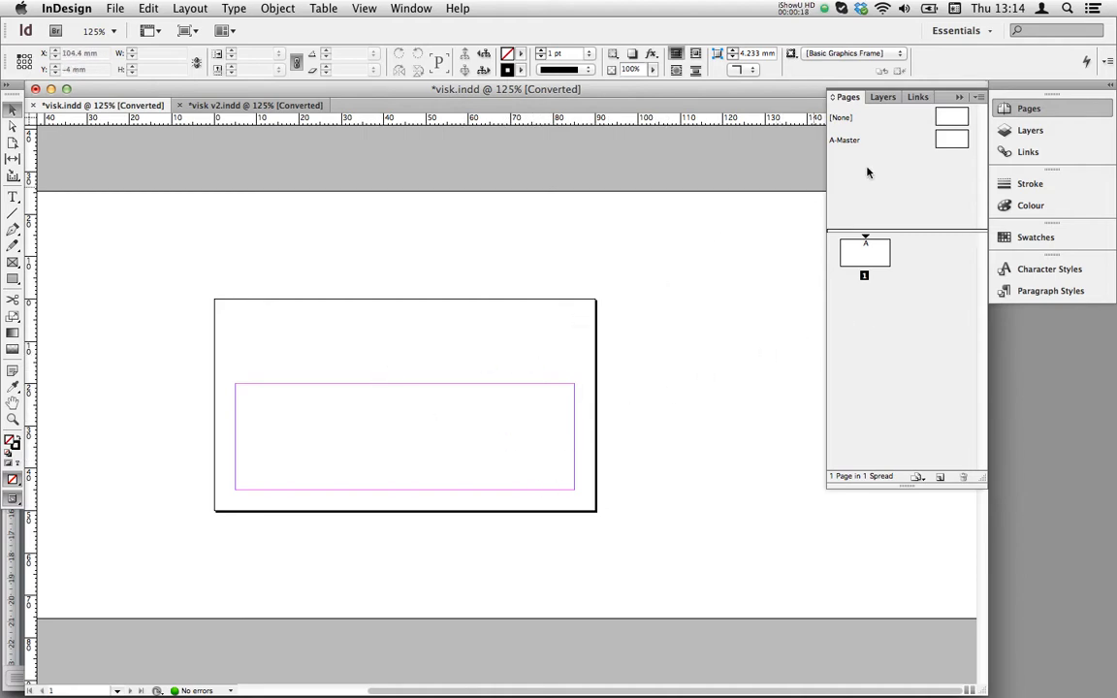
- Show the document's paragraph styles, and in Word examine which styles the first entry's lines in visk nimekiri.doc use
left_click(1021, 292)
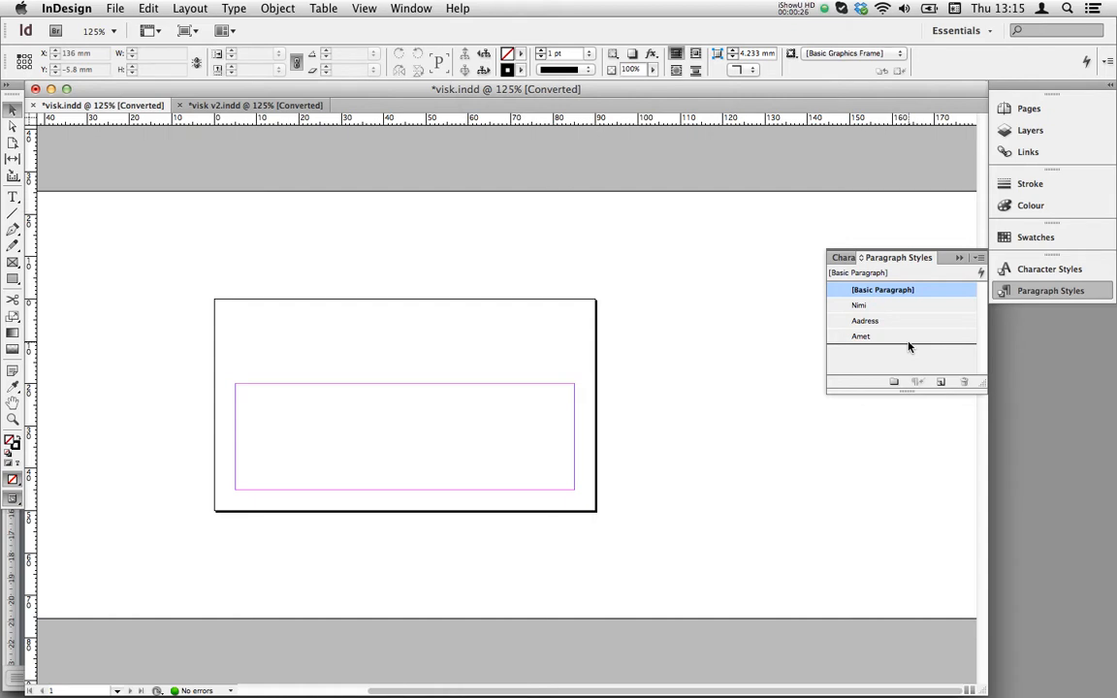
key("super+Tab")
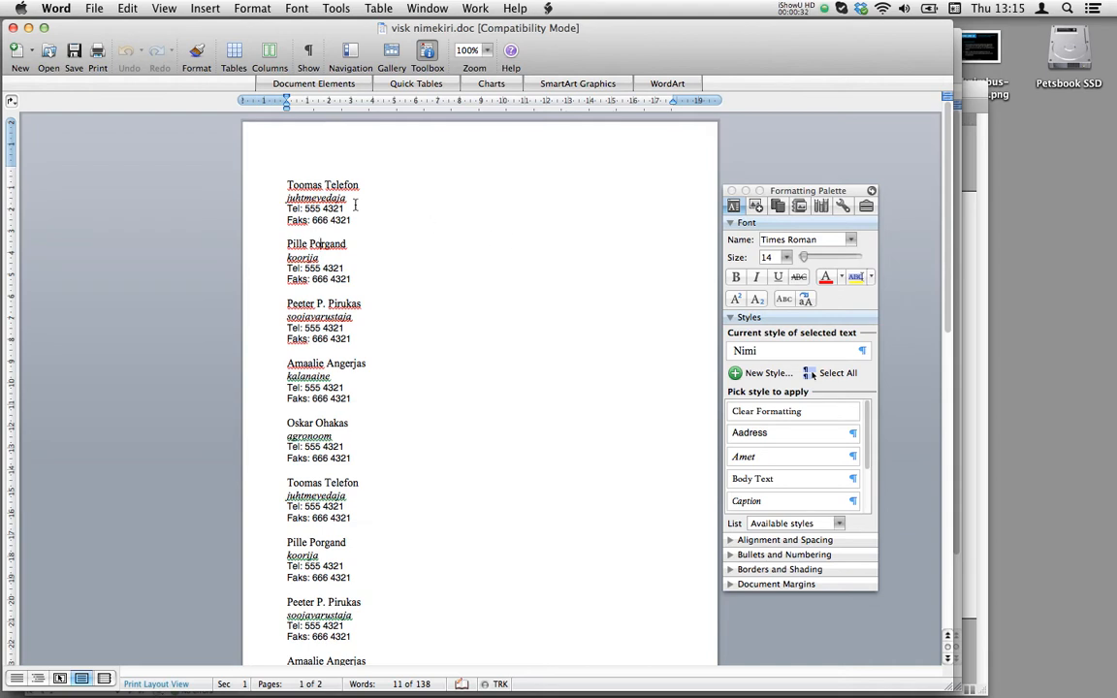
left_click(303, 185)
left_click(314, 187)
key("Down")
key("Down")
key("Down")
key("Down")
key("Down")
key("Up")
key("Up")
key("Up")
key("Up")
key("Up")
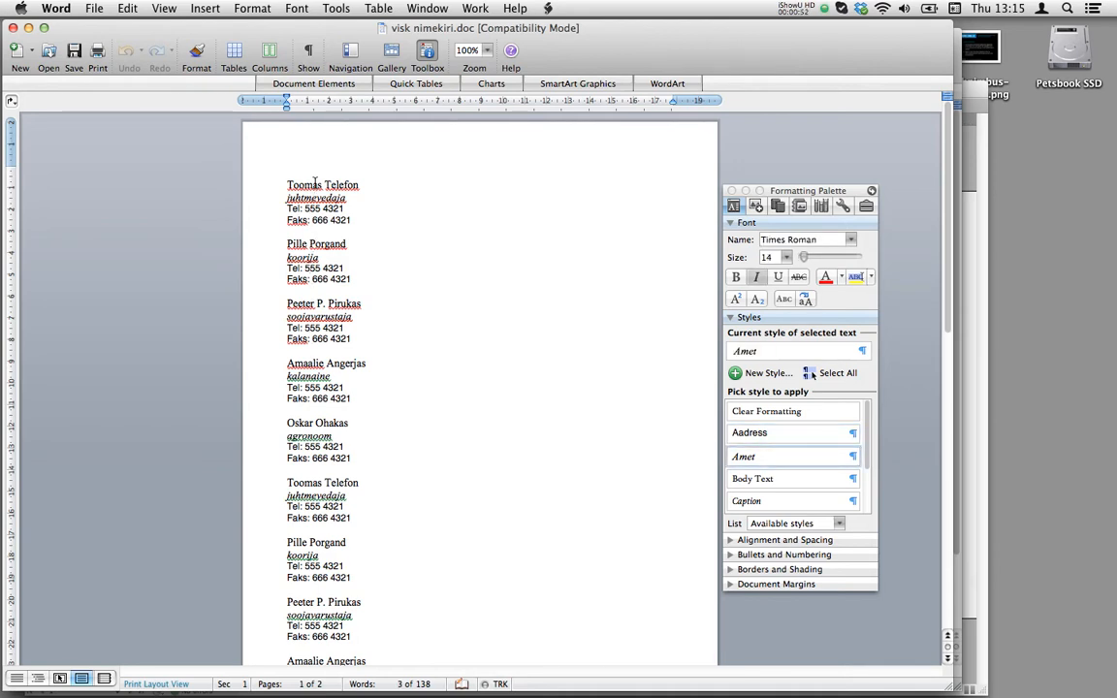
key("Up")
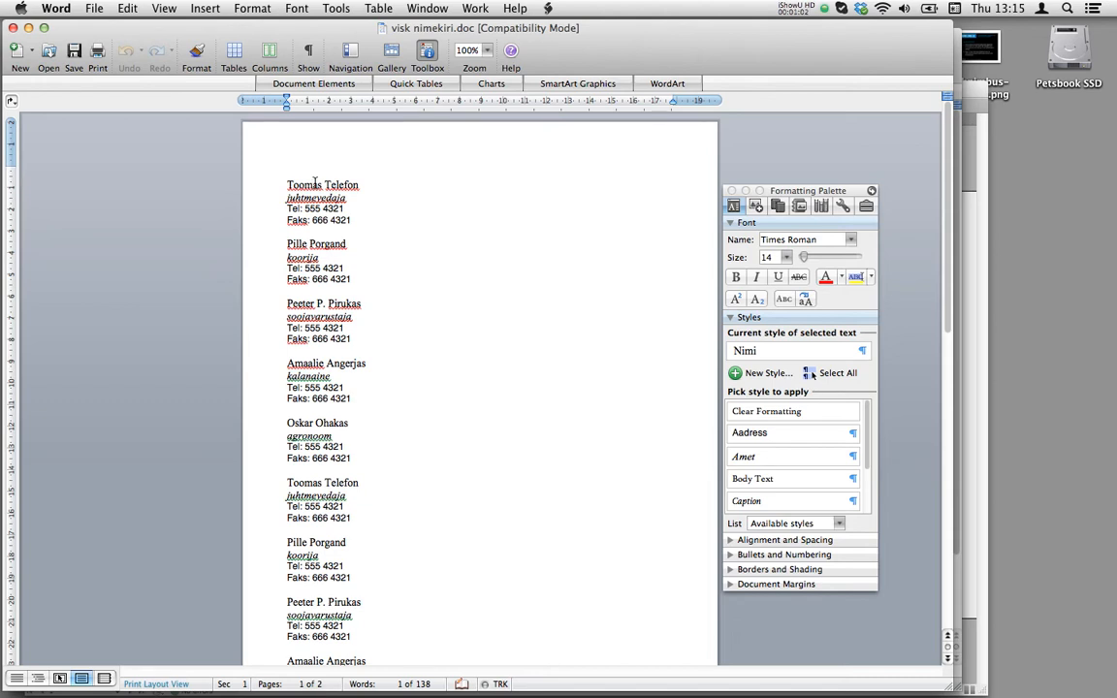
- Return to InDesign and place visk nimekiri.doc without import options at page 1's upper-left margin corner, autoflowing it onto new pages
key("super+Tab")
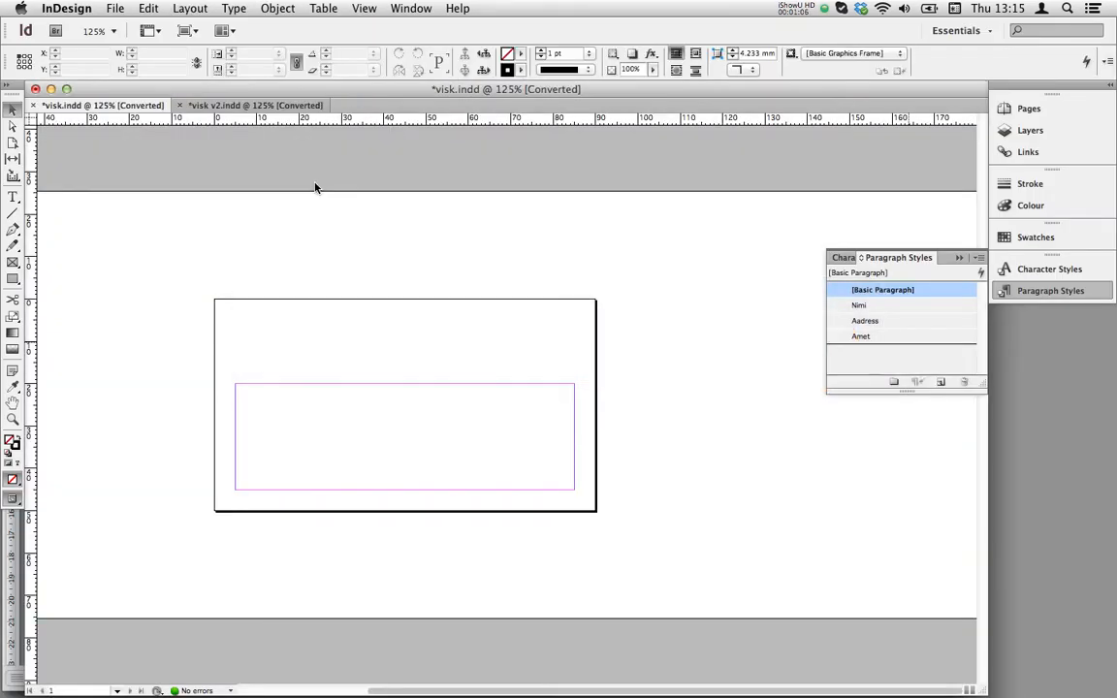
key("super+d")
left_click(329, 381)
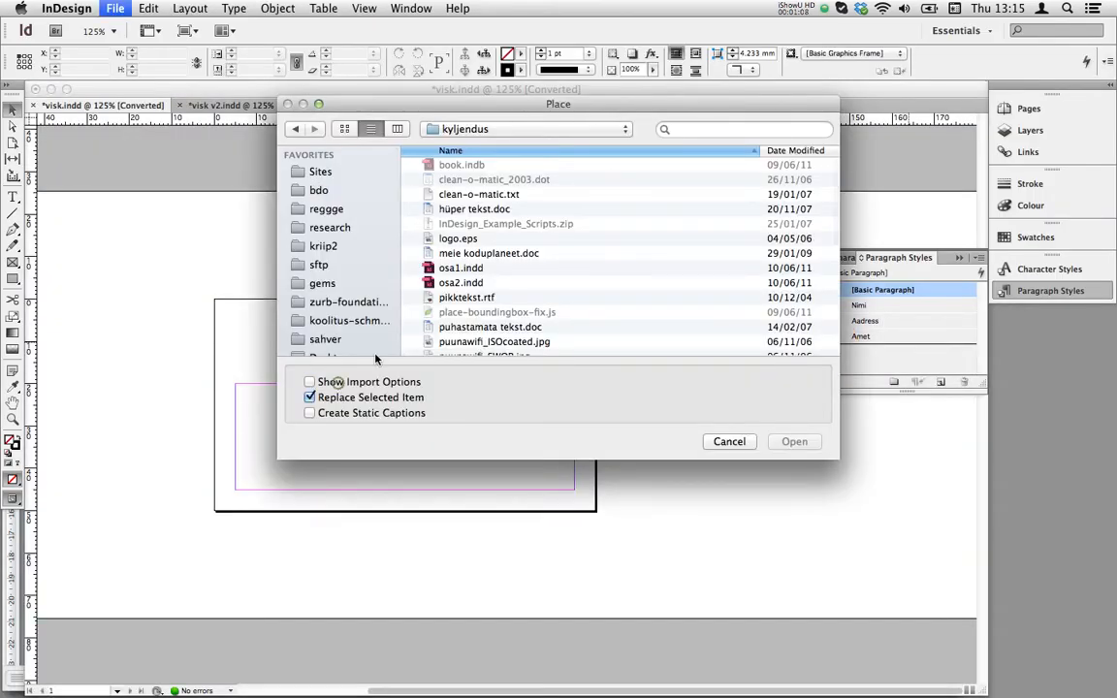
scroll(498, 295, "down", 10)
left_click(496, 318)
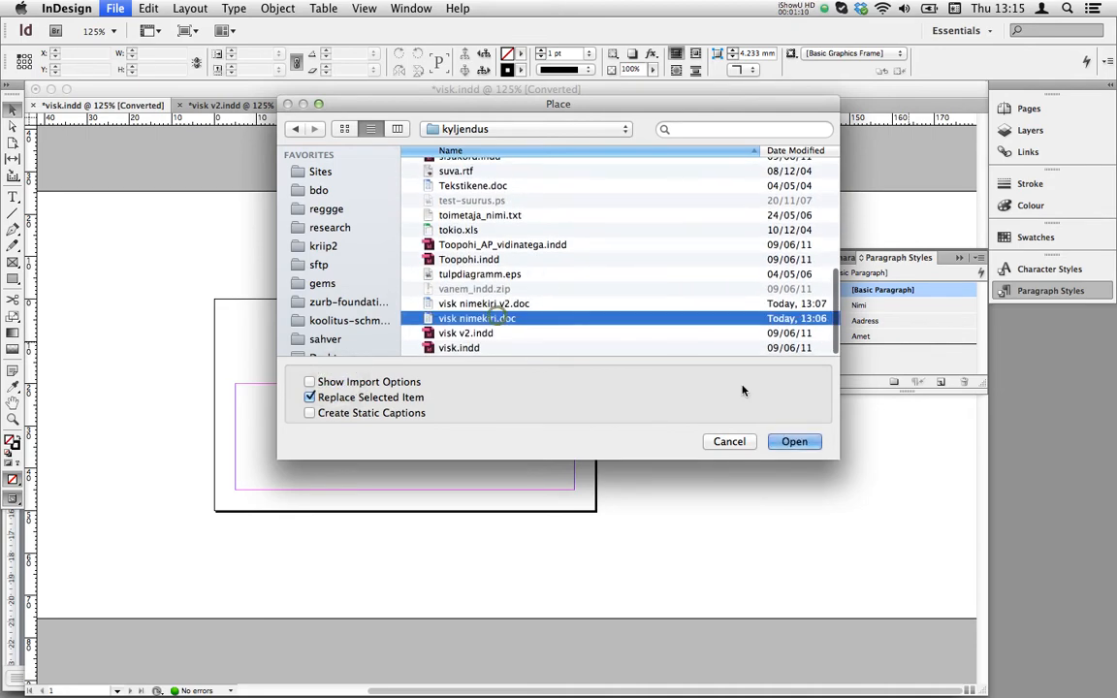
left_click(787, 442)
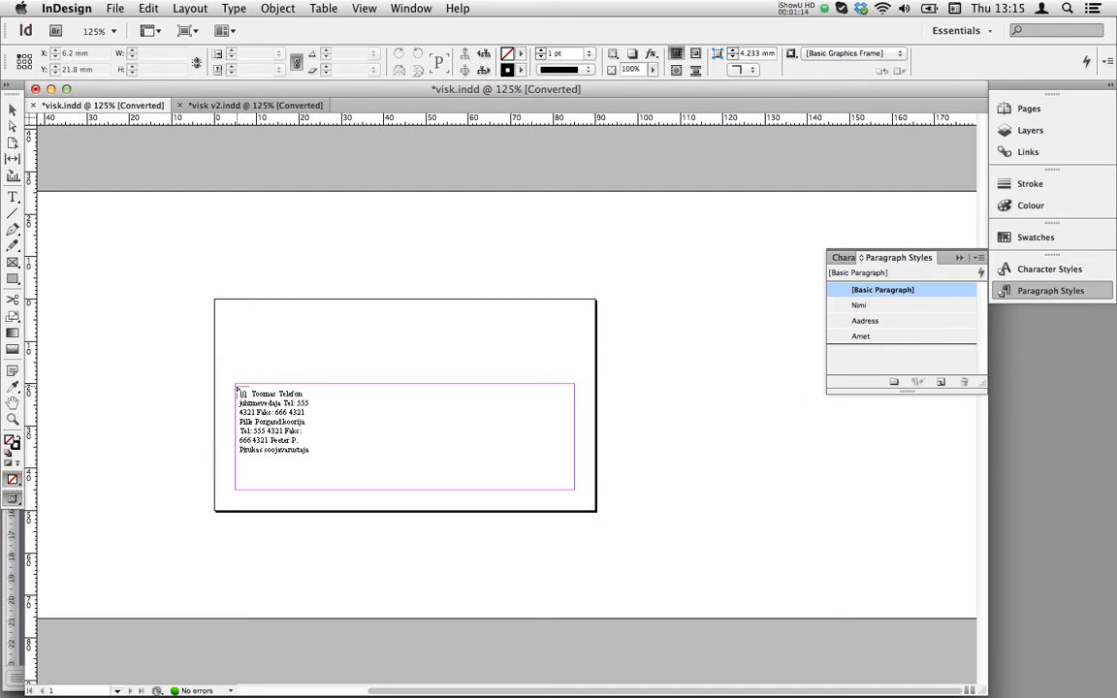
left_click(237, 388)
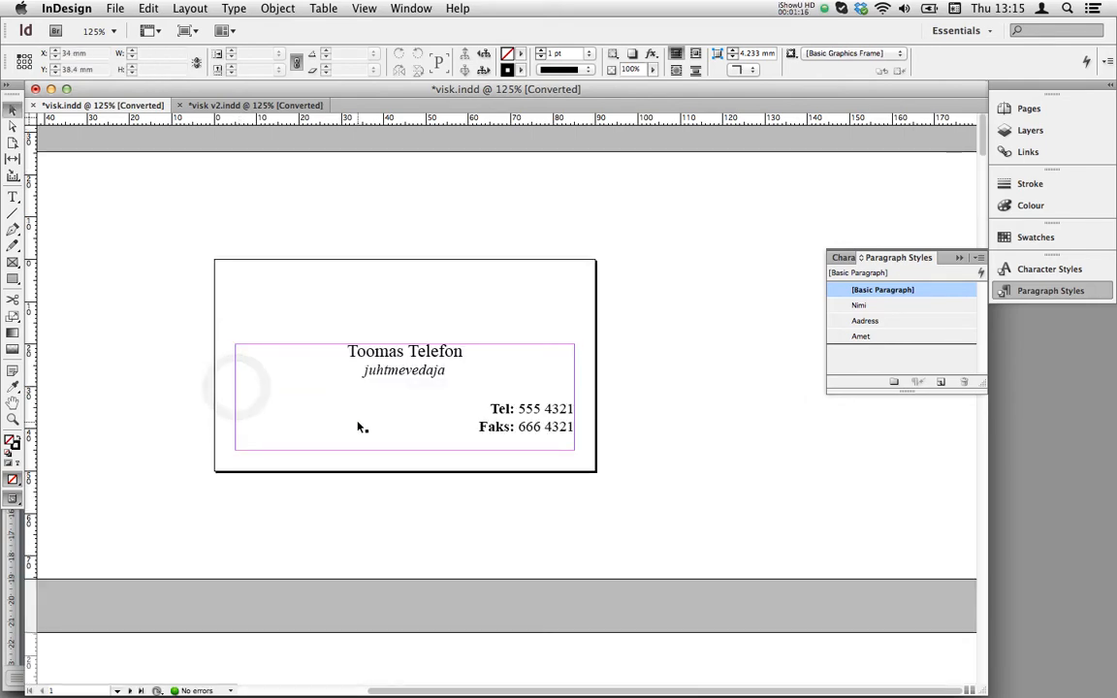
- Review the generated cards and check the paragraph styles of the name and telephone lines on the first card
scroll(359, 427, "down", 5)
scroll(358, 426, "down", 20)
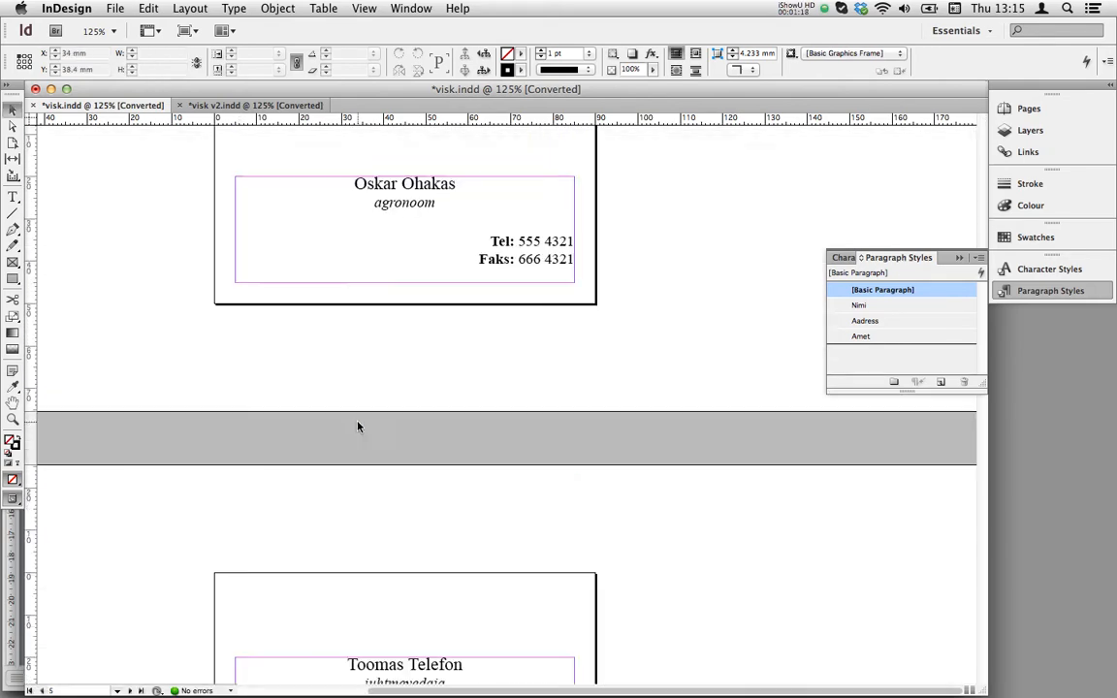
scroll(358, 427, "down", 20)
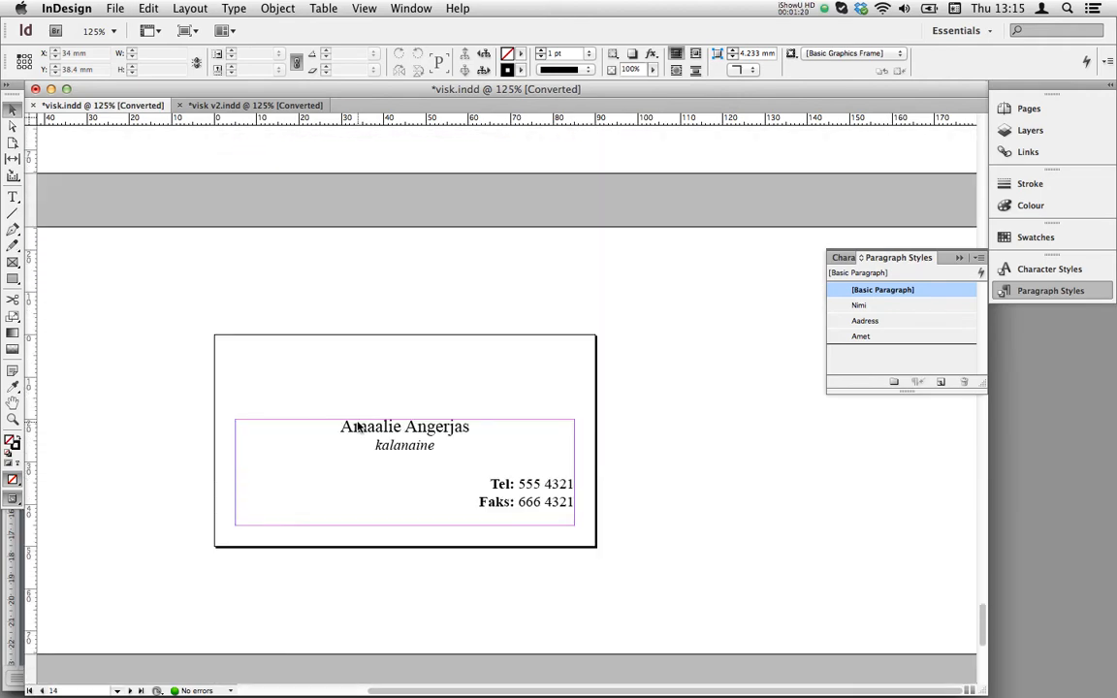
scroll(359, 427, "up", 20)
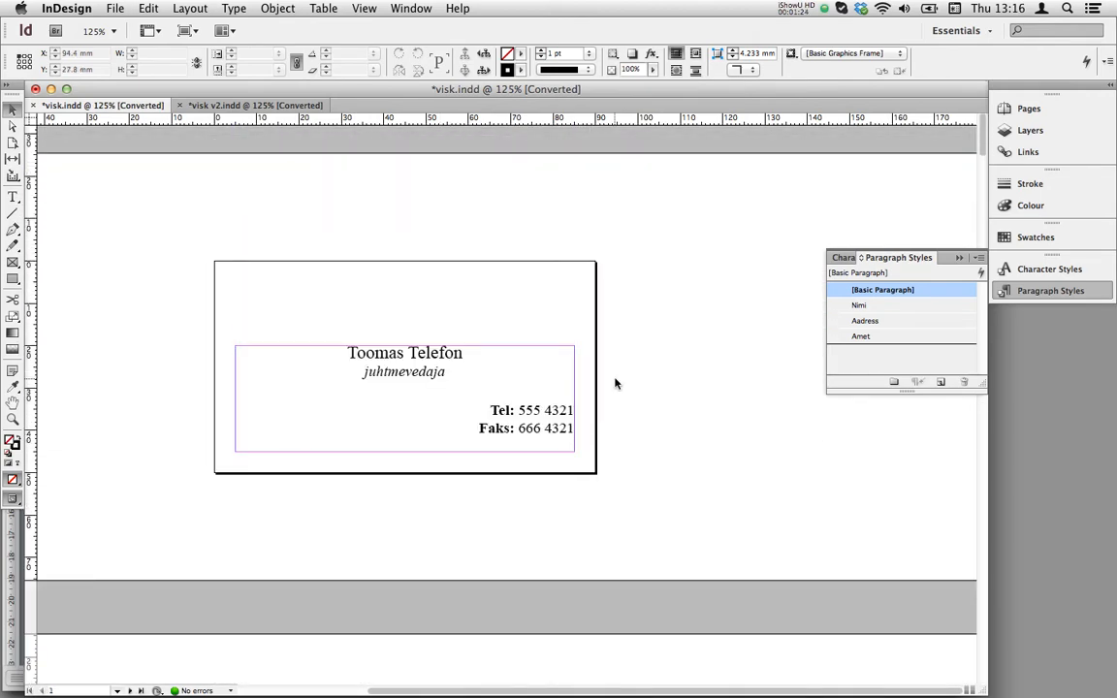
left_click(393, 345)
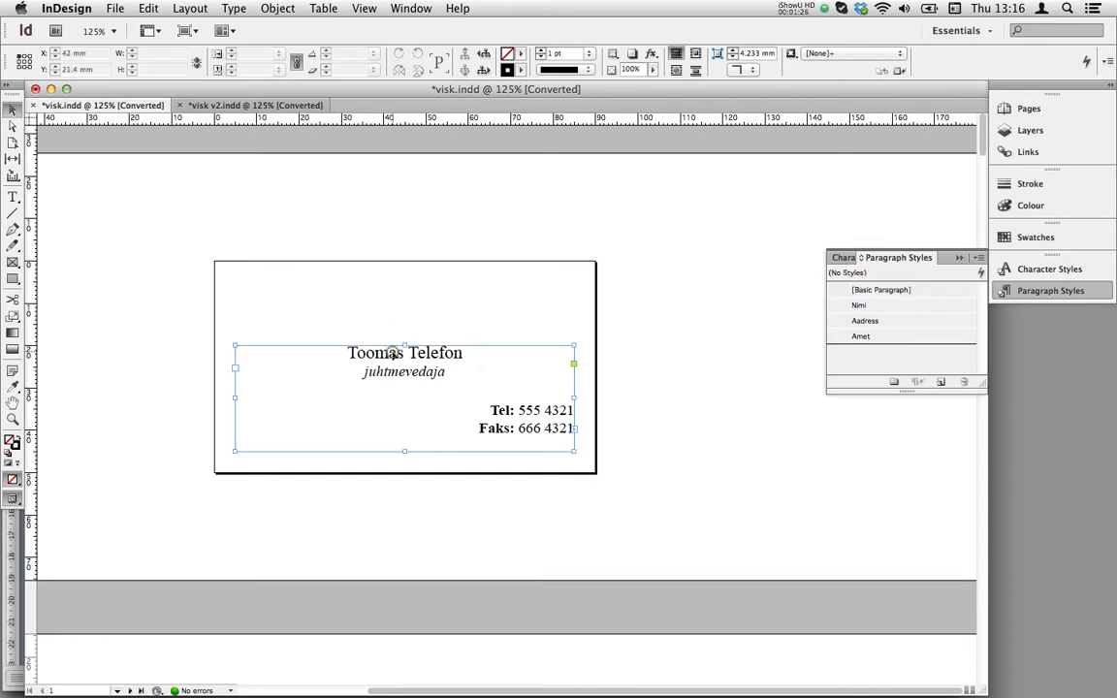
double_click(393, 345)
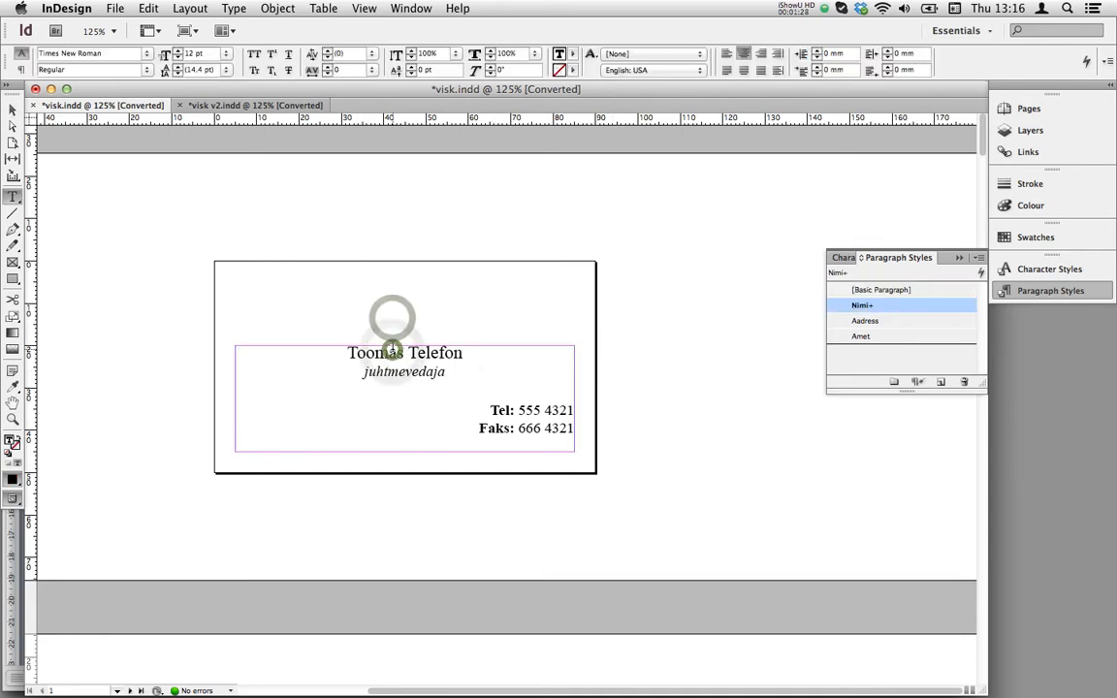
left_click(500, 409)
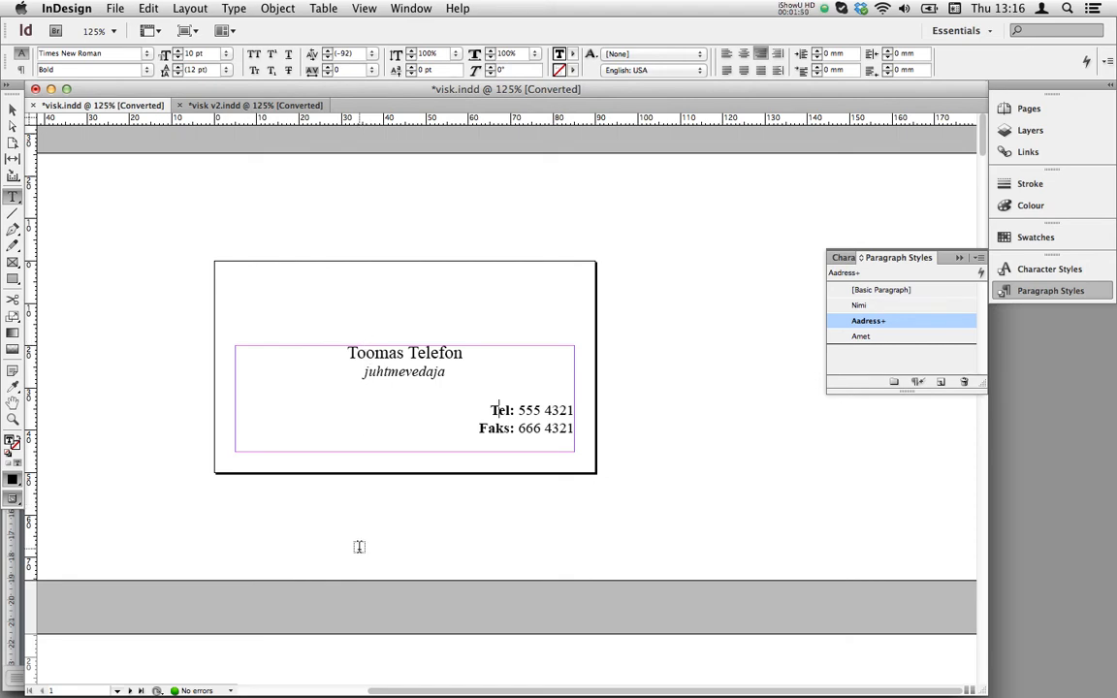
- In visk v2.indd, open the A-Orange master and select the wide text frame below the banner to examine its threading
left_click(281, 105)
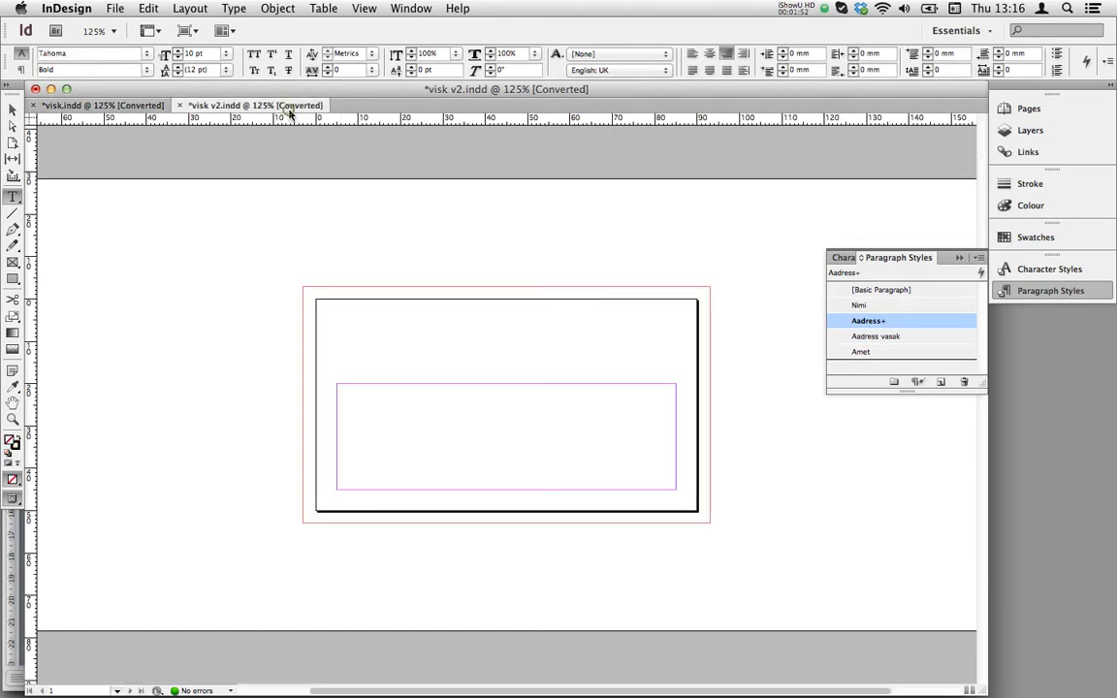
left_click(1025, 115)
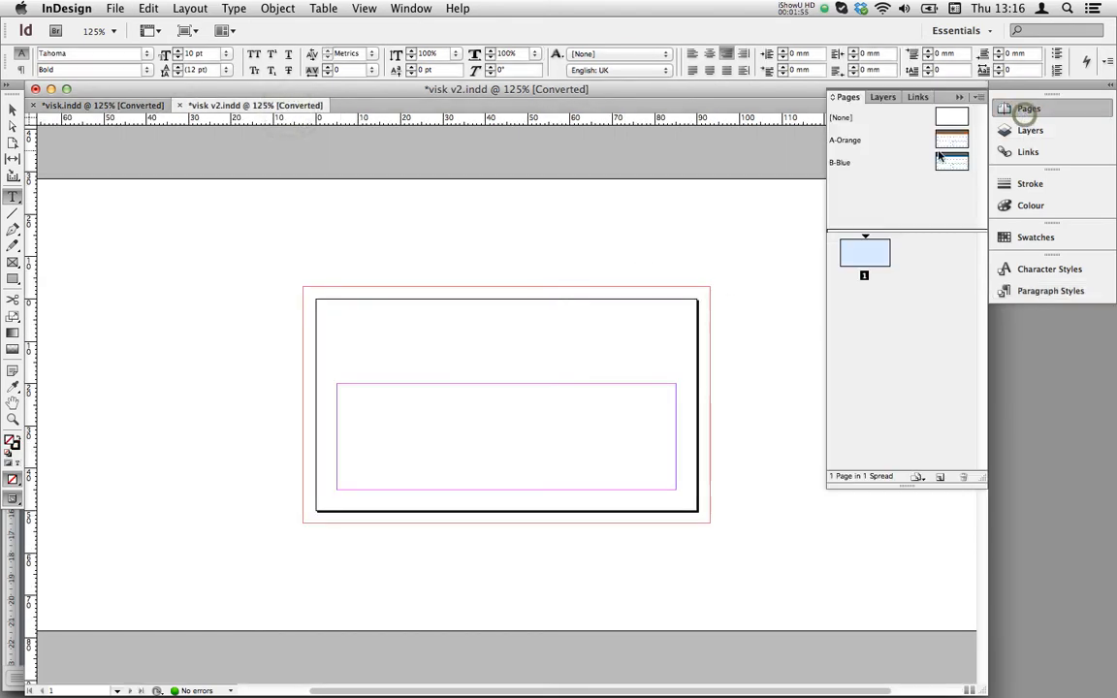
double_click(848, 141)
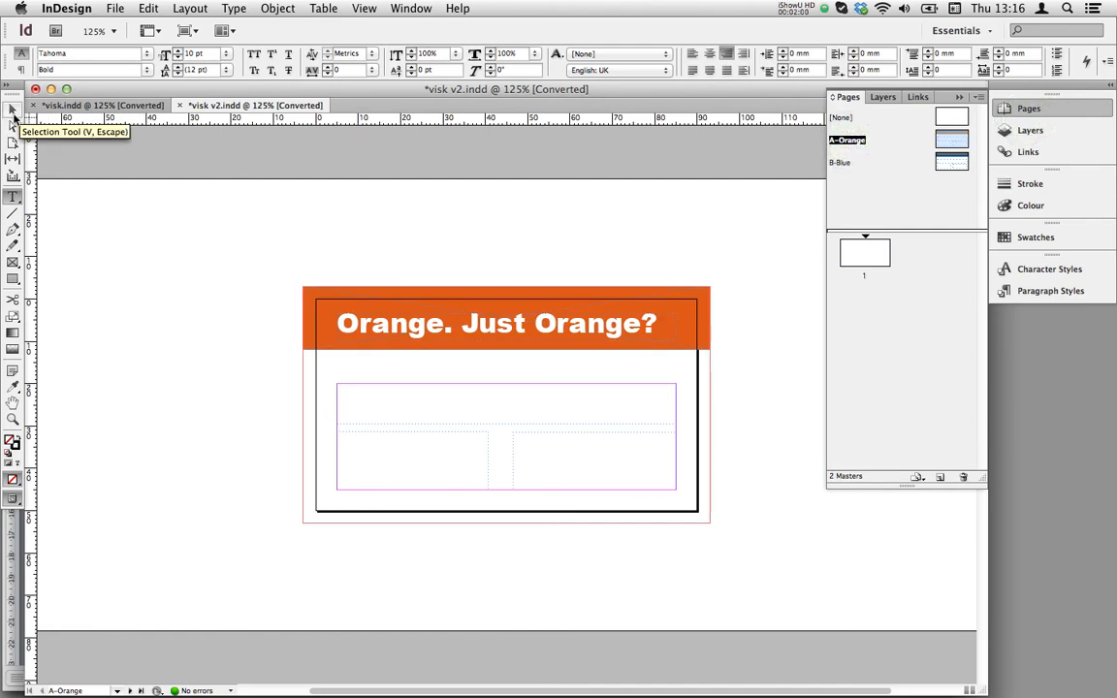
left_click(13, 113)
left_click(400, 408)
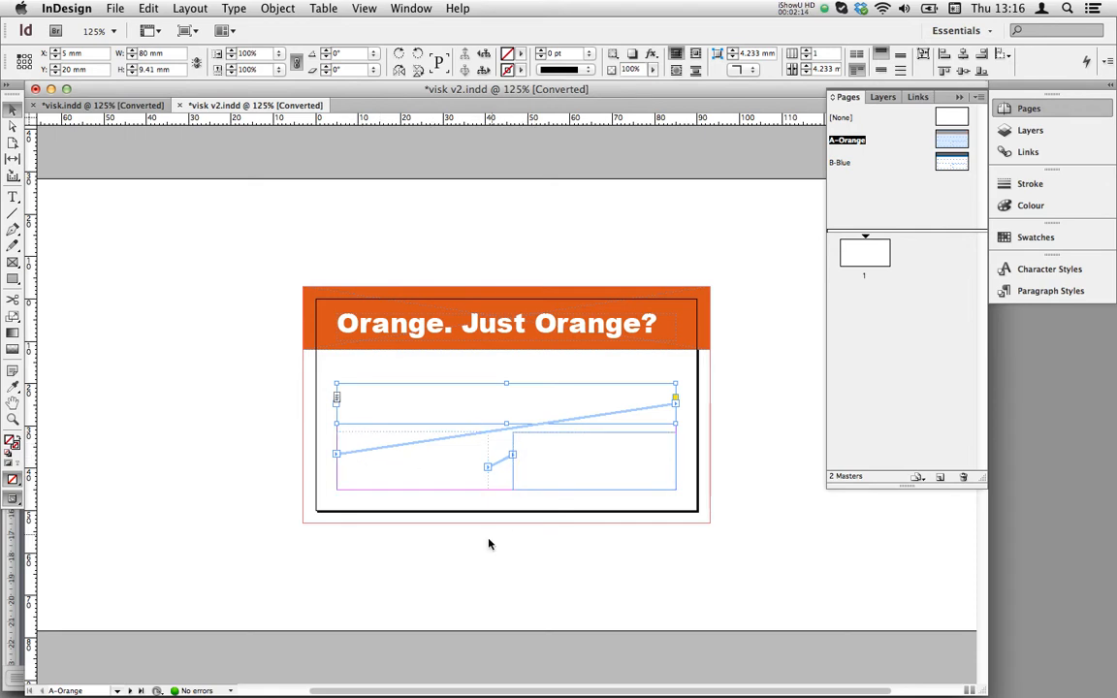
- Hide the text threads between the master's frames
left_click(366, 8)
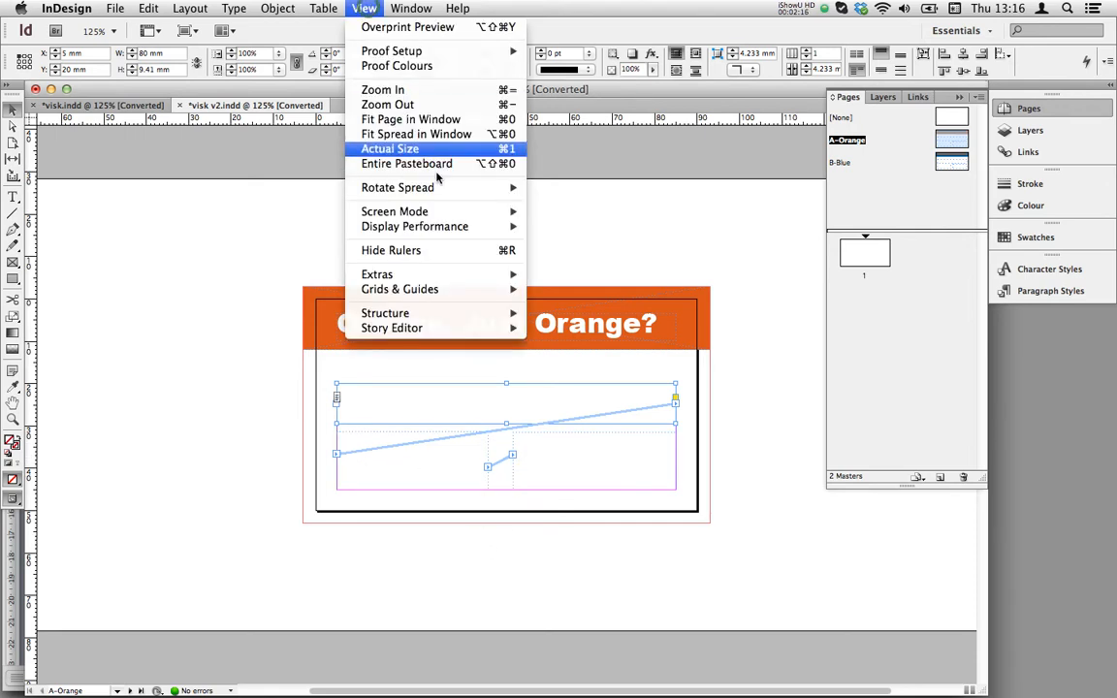
mouse_move(461, 274)
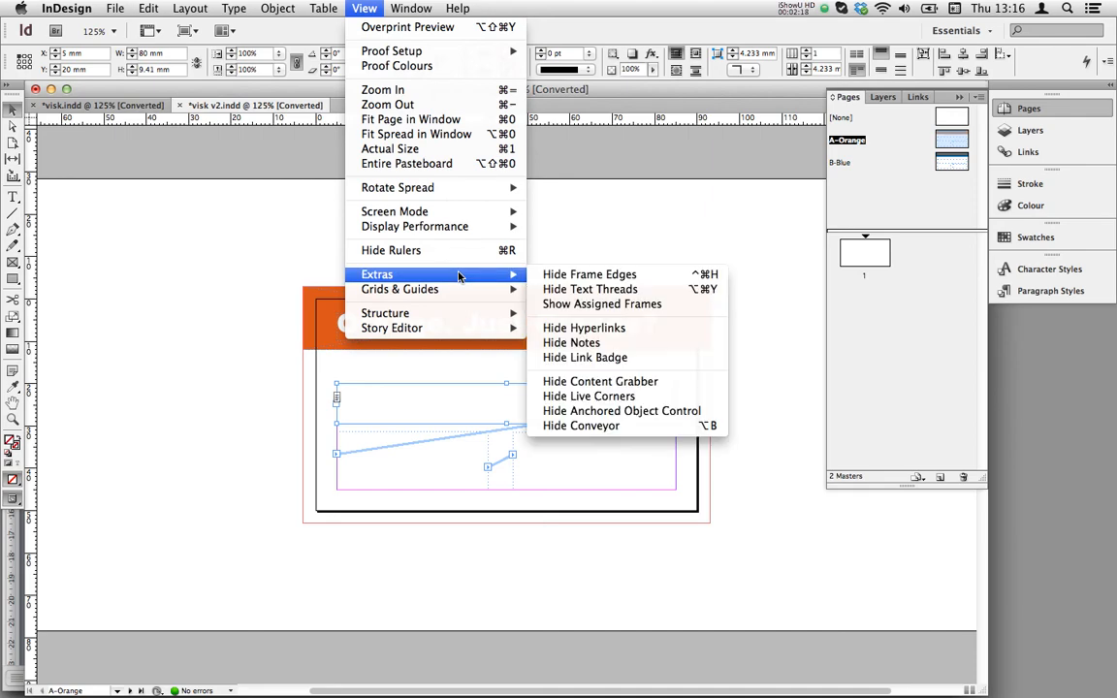
left_click(616, 290)
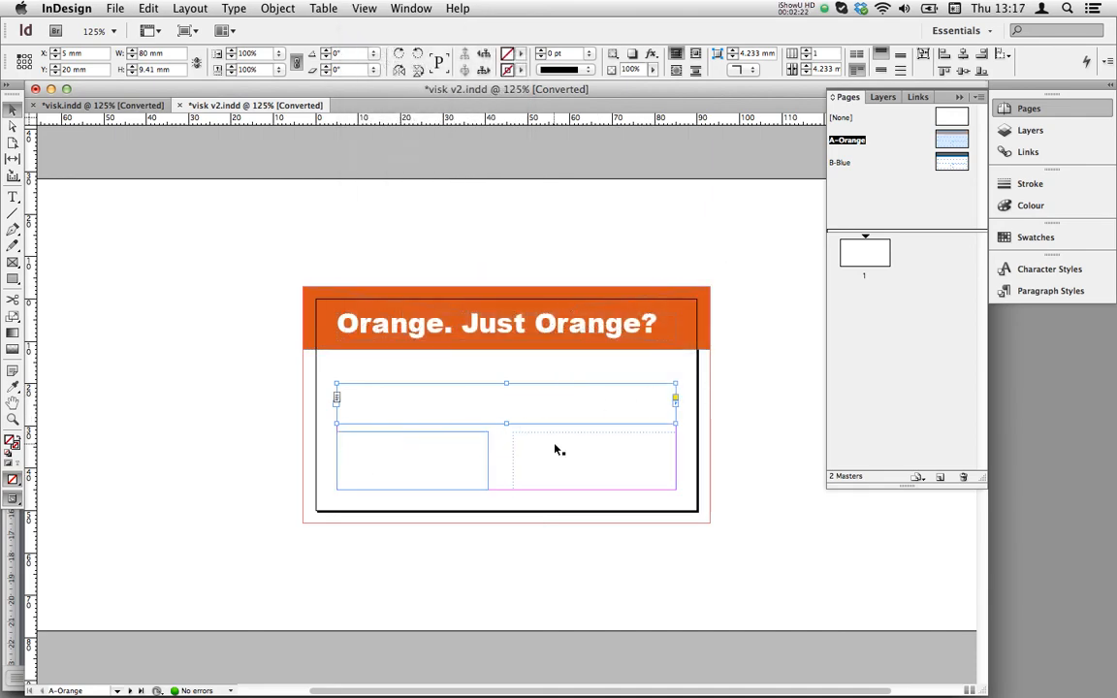
- Apply the A-Orange master to page 1 and start placing a text file on it
left_click(867, 256)
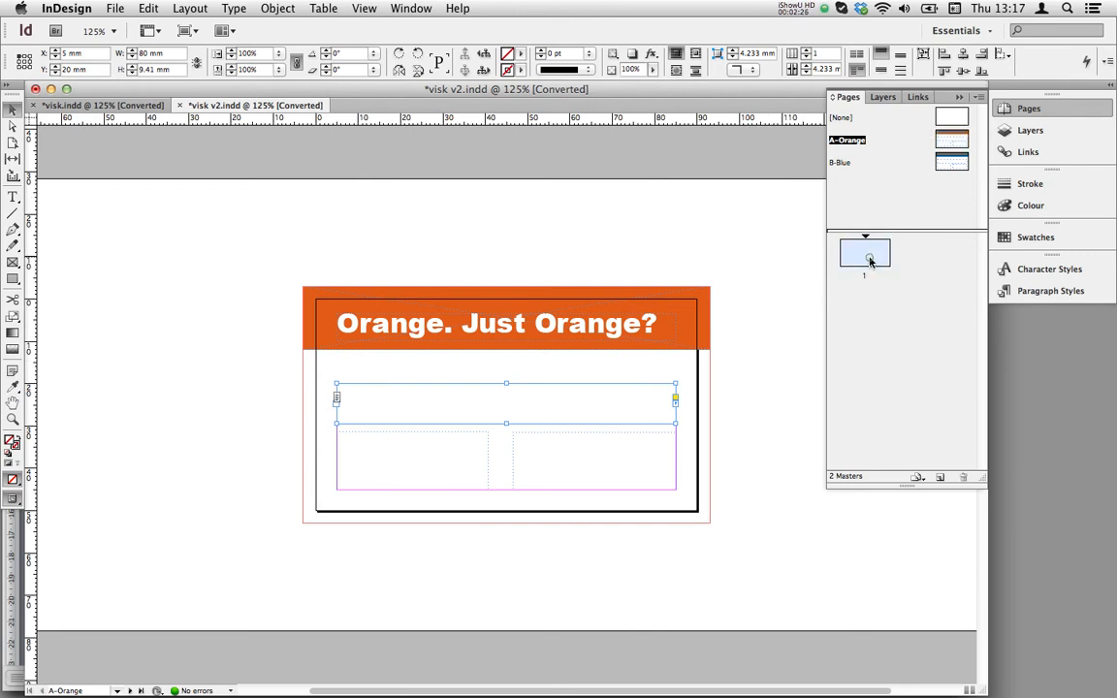
double_click(868, 258)
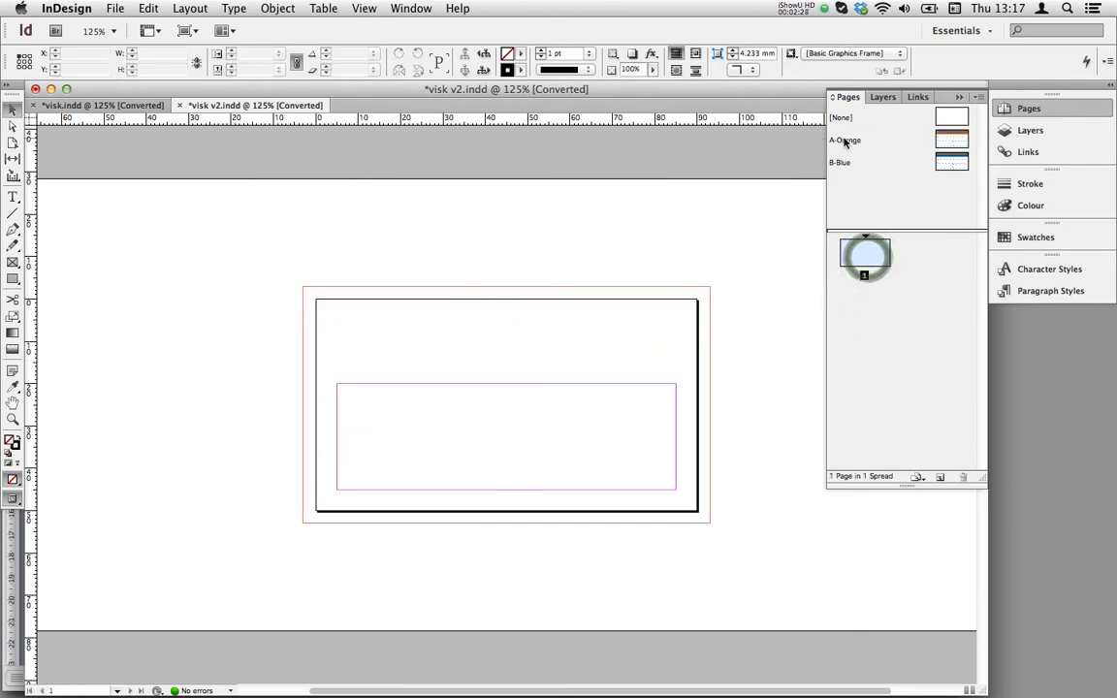
left_click_drag(844, 140, 865, 254)
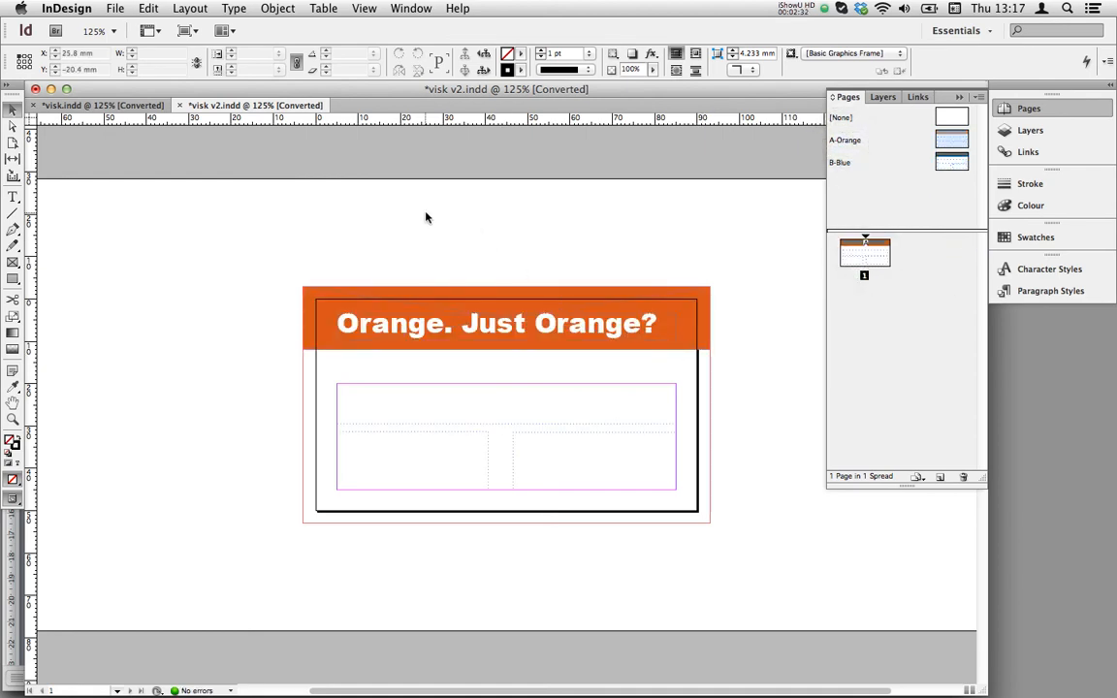
key("super+d")
scroll(498, 305, "down", 5)
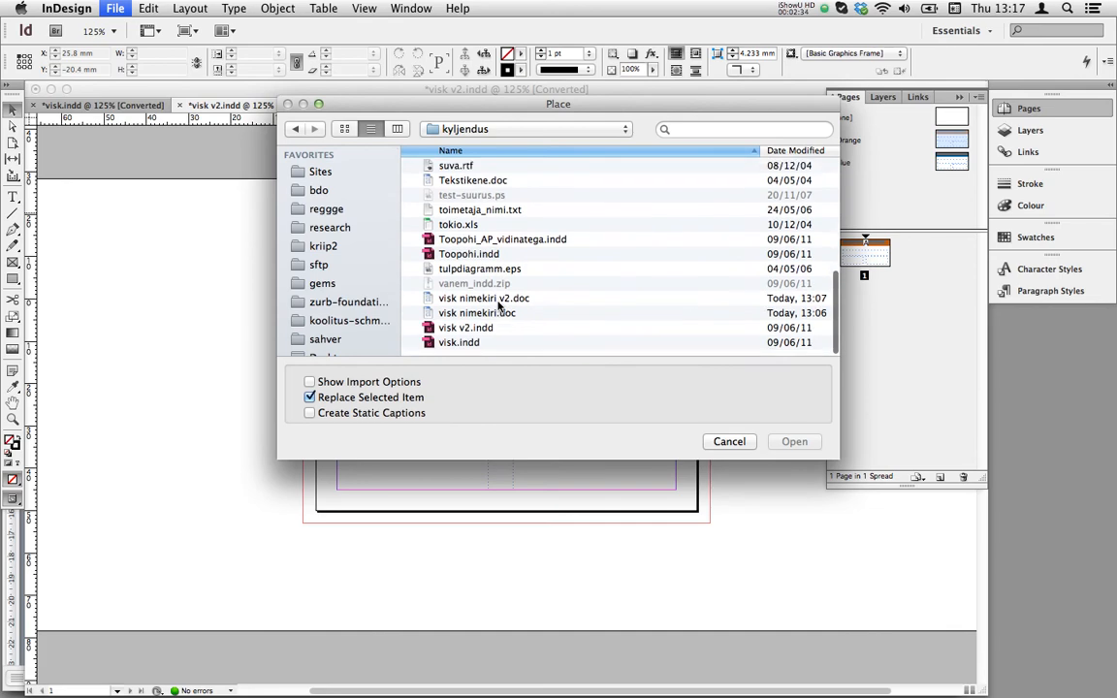
- Switch to Word and examine the paragraph styles used in visk nimekiri v2.doc
key("super+Tab")
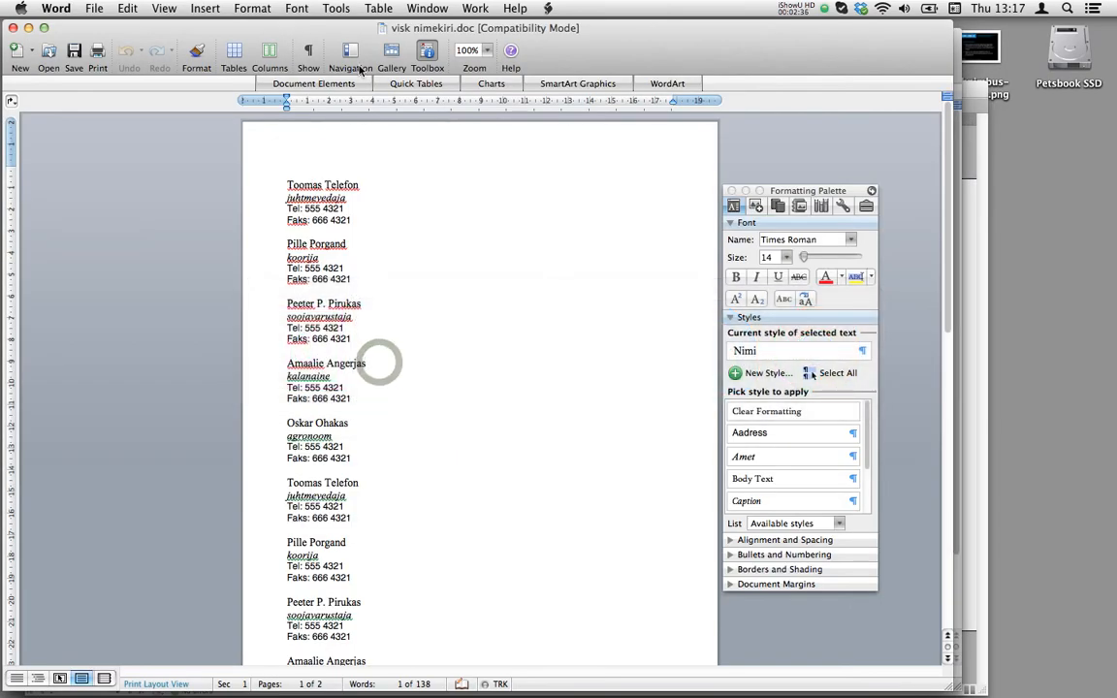
left_click(428, 8)
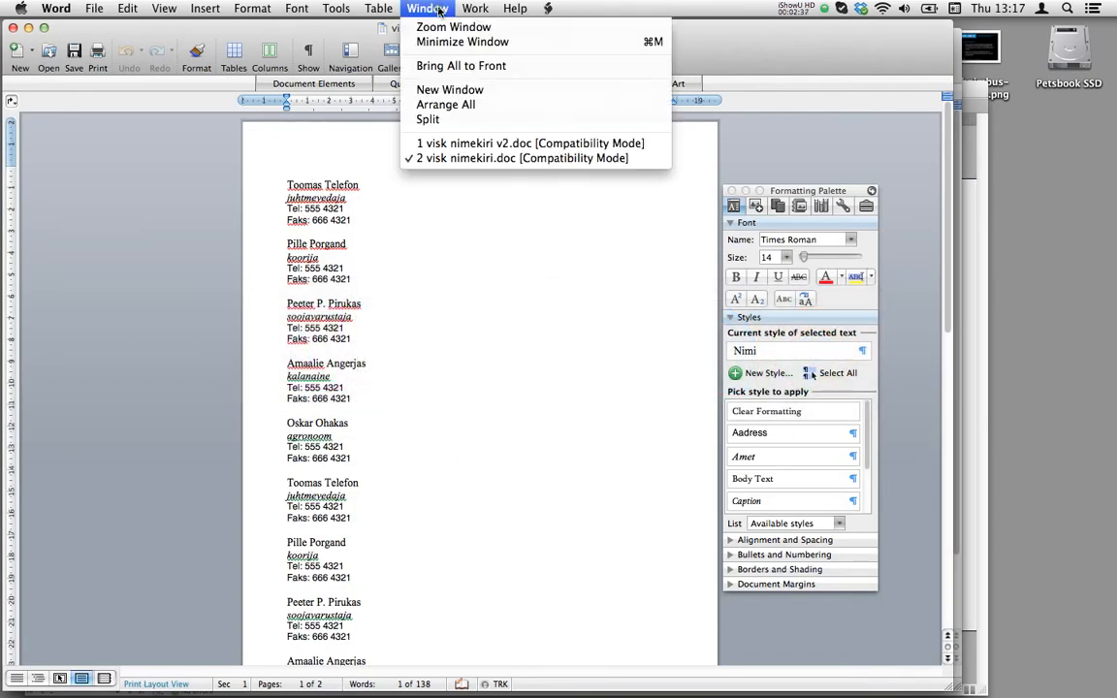
left_click(456, 143)
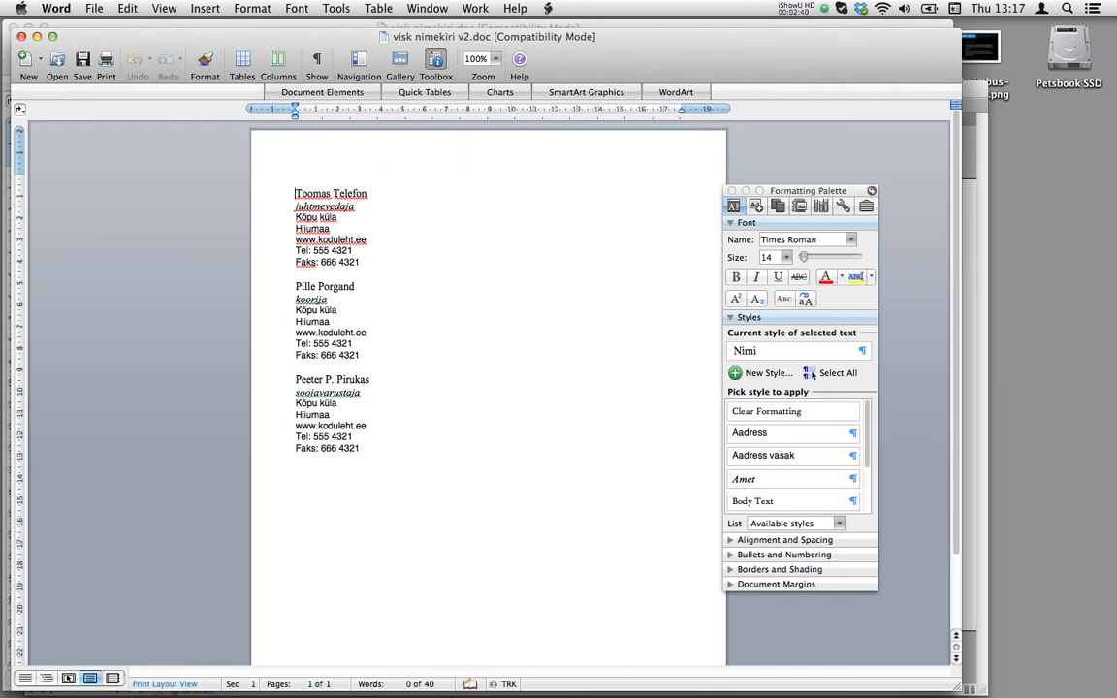
left_click(319, 196)
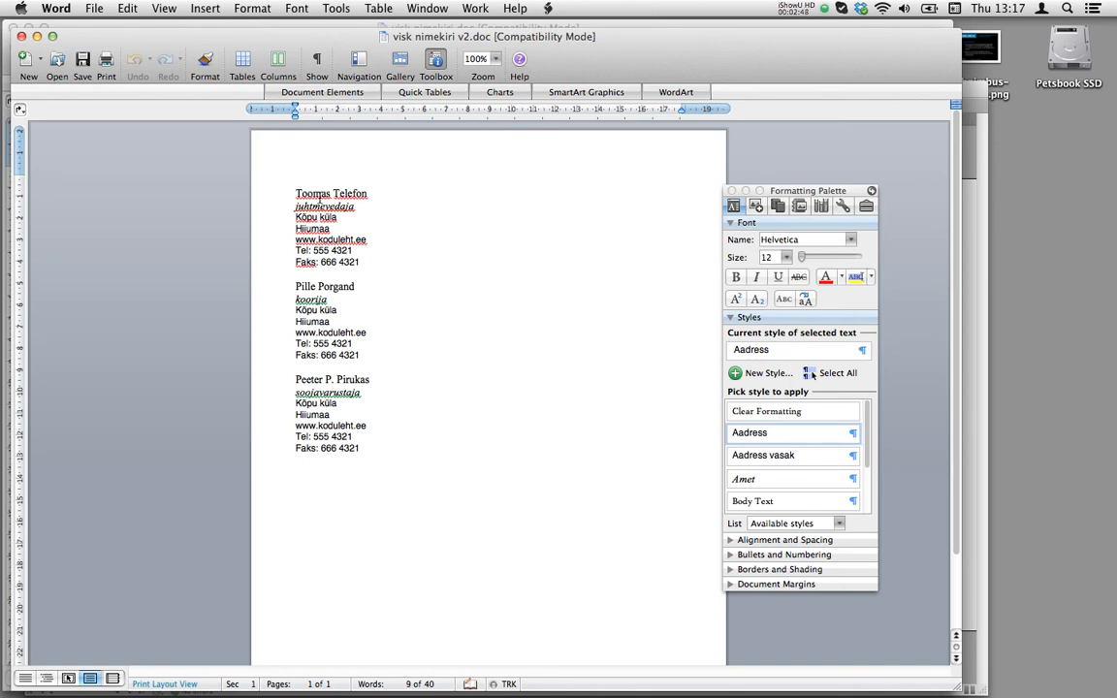
- Return to InDesign, place visk nimekiri v2.doc into page 1's upper text frame with autoflow, and review the generated cards
key("super+Tab")
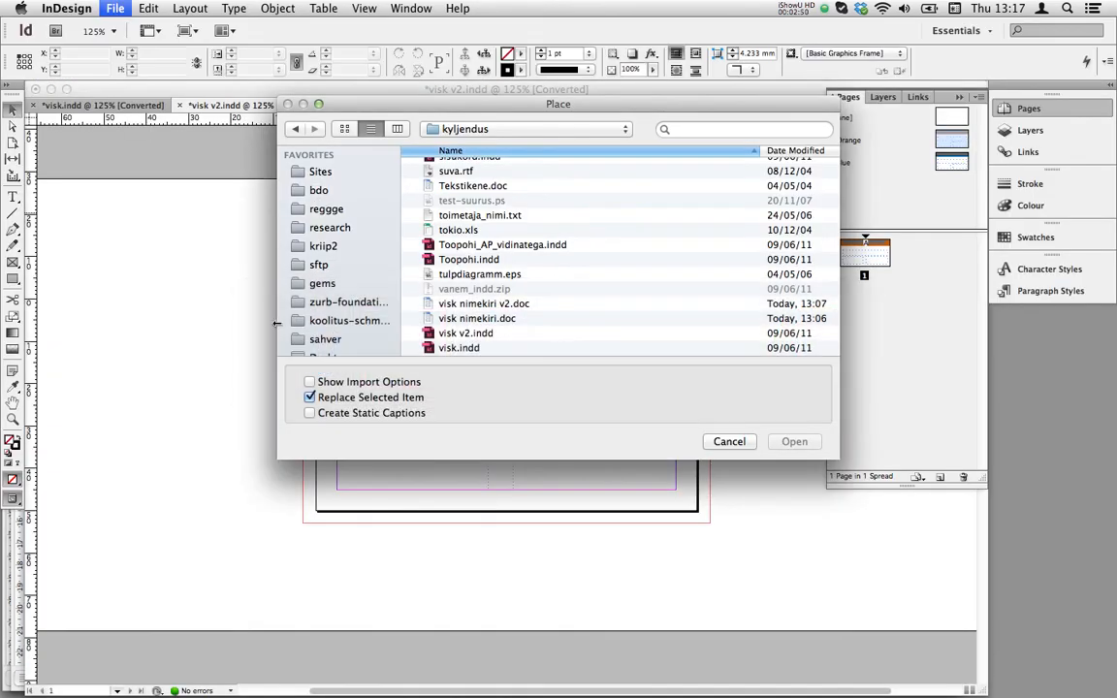
double_click(523, 304)
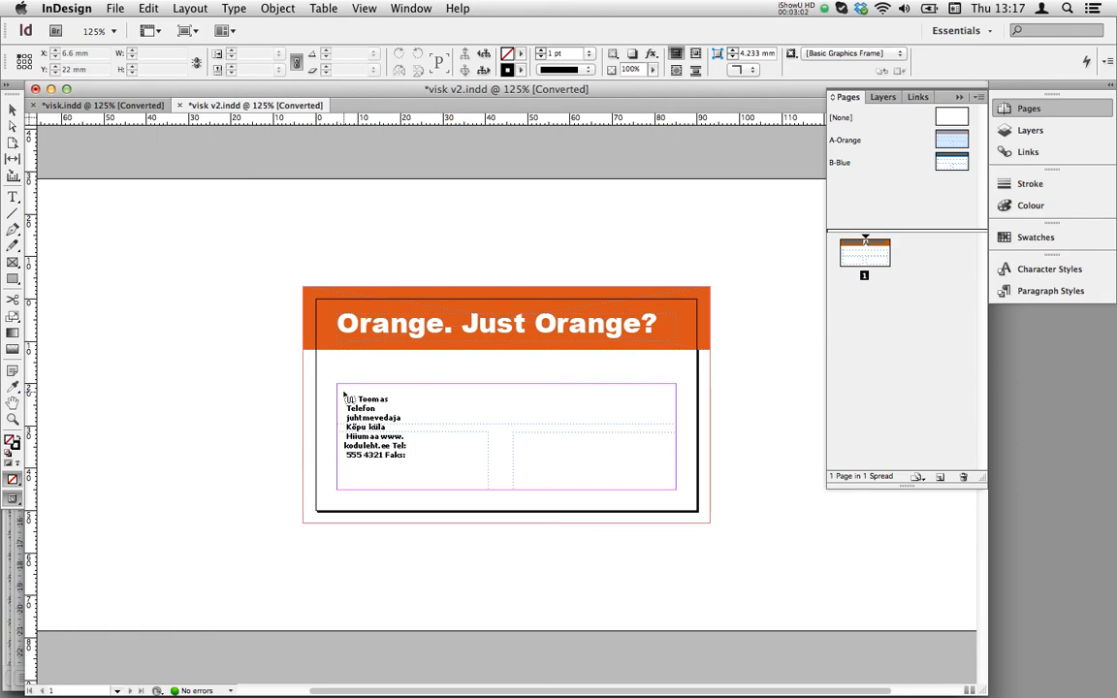
left_click(343, 395)
scroll(367, 479, "down", 10)
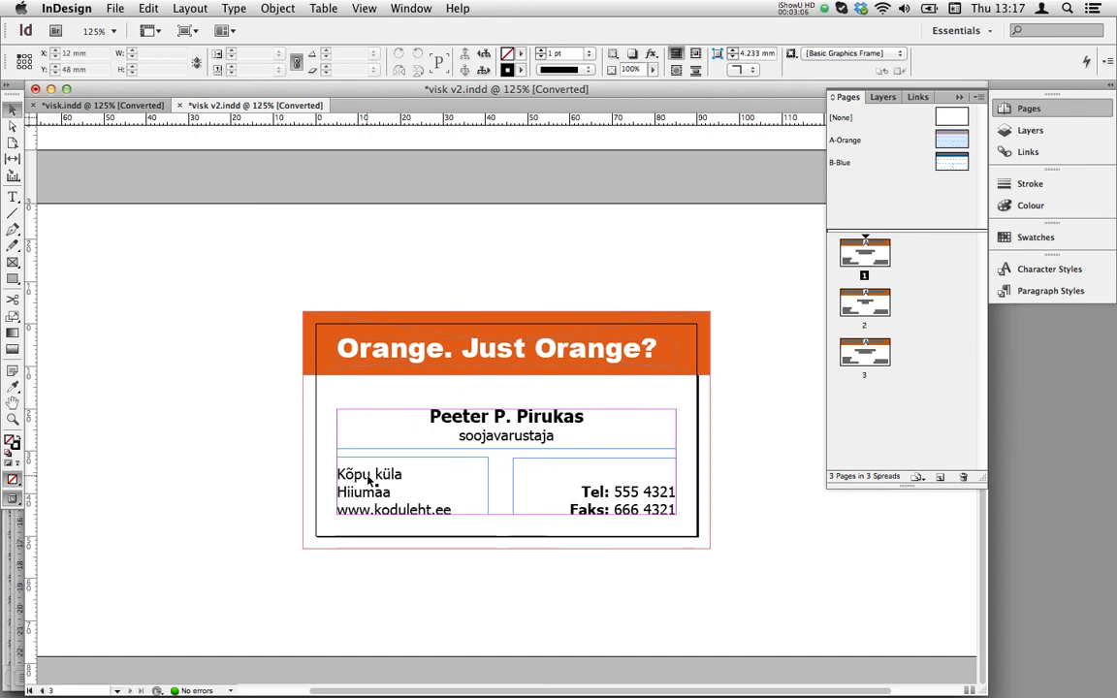
scroll(373, 475, "up", 10)
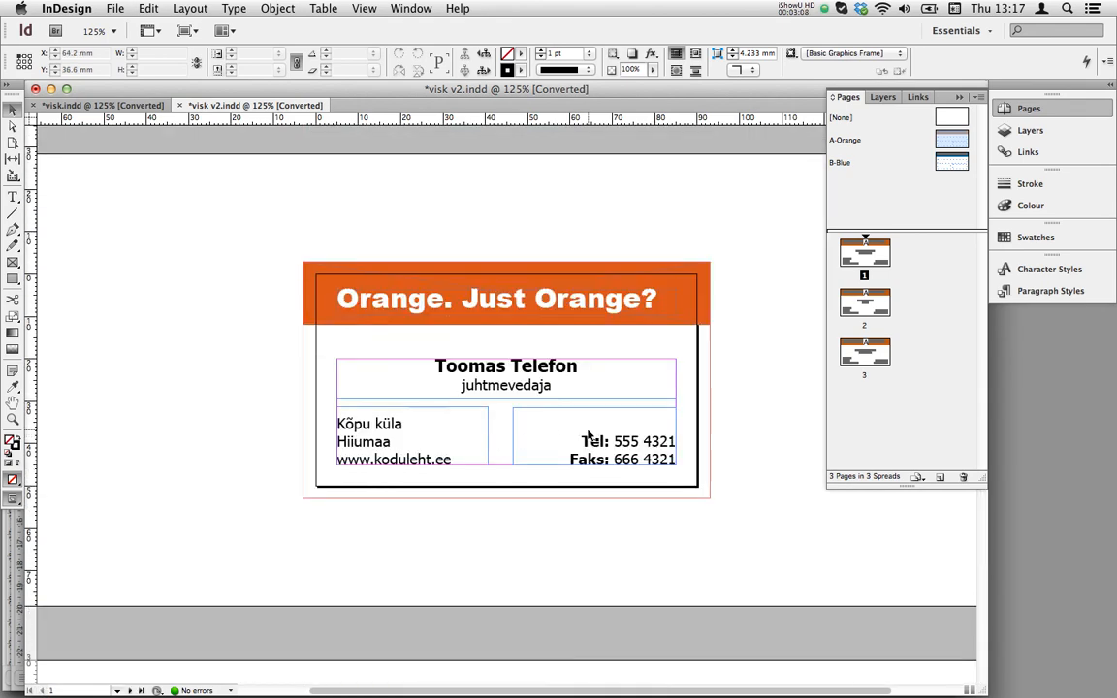